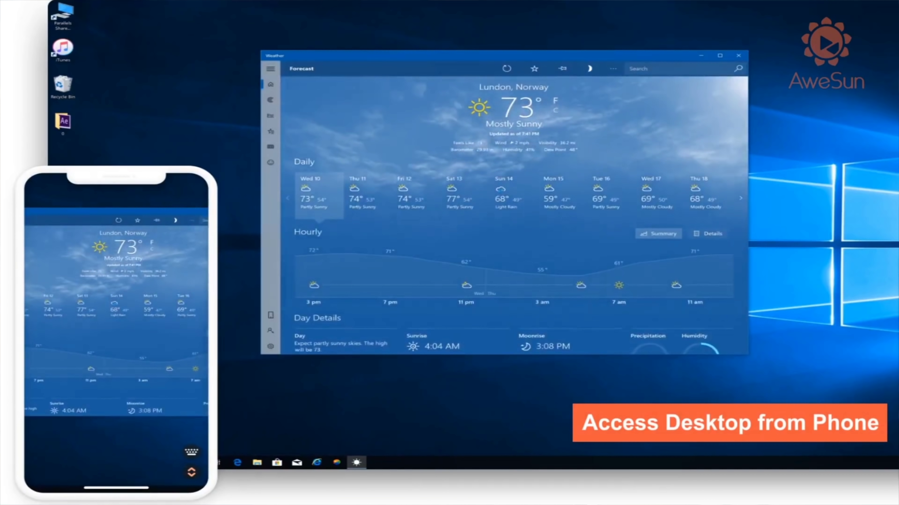
Step: Scroll the remotely viewed Weather app forecast down to the Day Details section
{"action": "scroll", "coordinate": [638, 275], "scroll_direction": "down", "scroll_amount": 5}
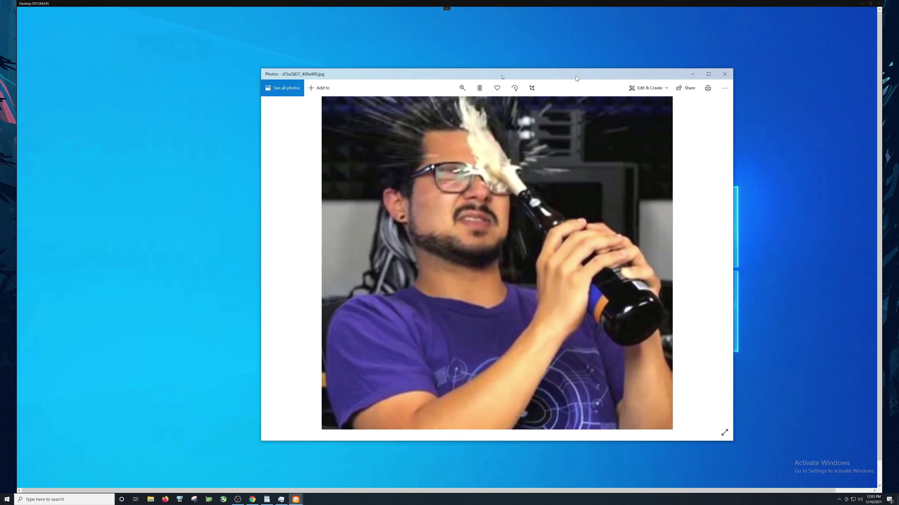
Step: Move the Photos window aside on the remote desktop, then minimize it
{"action": "left_click_drag", "start_coordinate": [576, 76], "coordinate": [537, 62]}
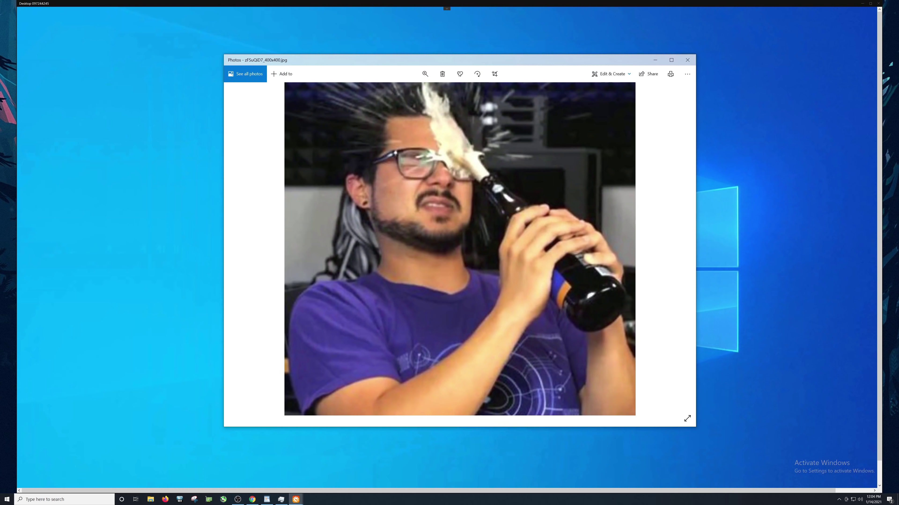
{"action": "left_click_drag", "start_coordinate": [632, 61], "coordinate": [639, 60]}
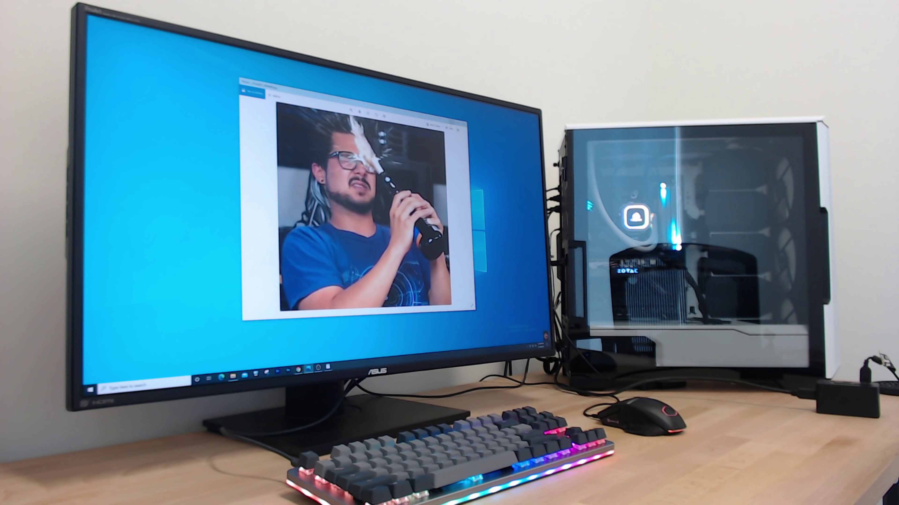
{"action": "left_click", "coordinate": [662, 59]}
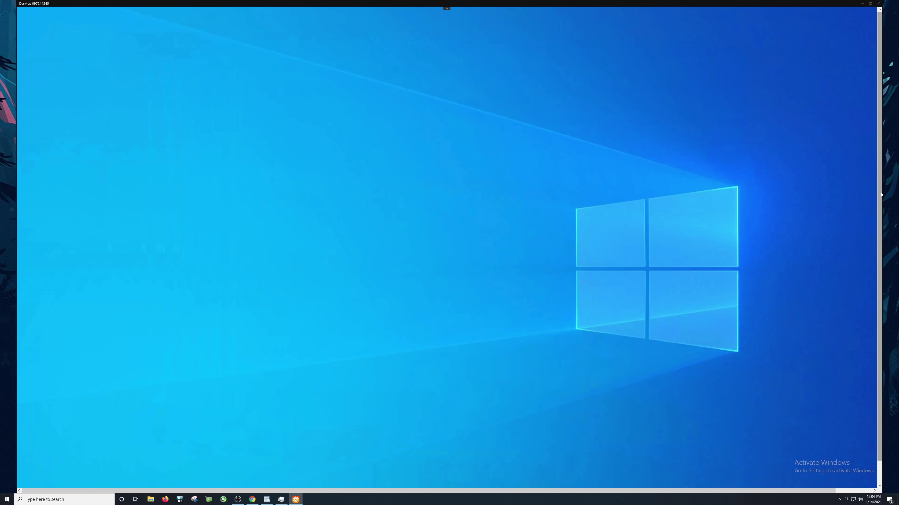
{"action": "scroll", "coordinate": [752, 273], "scroll_direction": "down", "scroll_amount": 1}
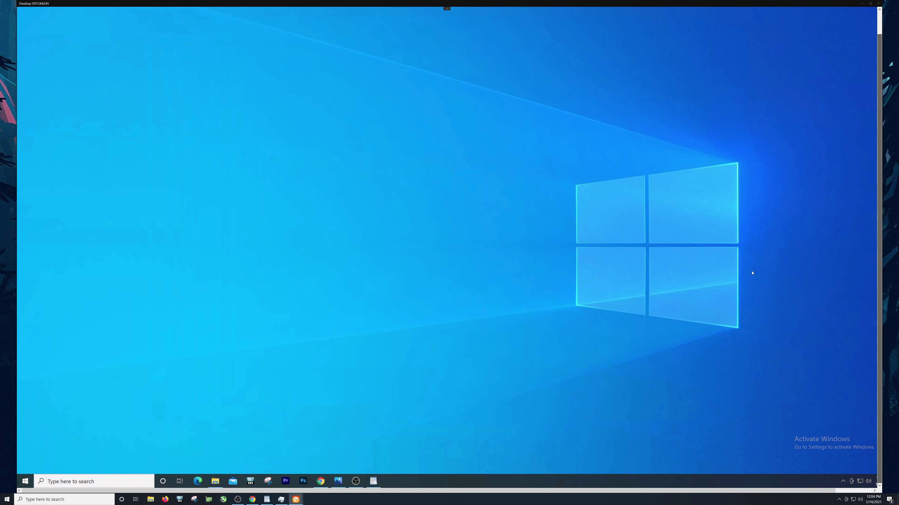
Step: Lock the remote PC, sign back in with the PIN, and close the full-screen session
{"action": "left_click", "coordinate": [26, 482]}
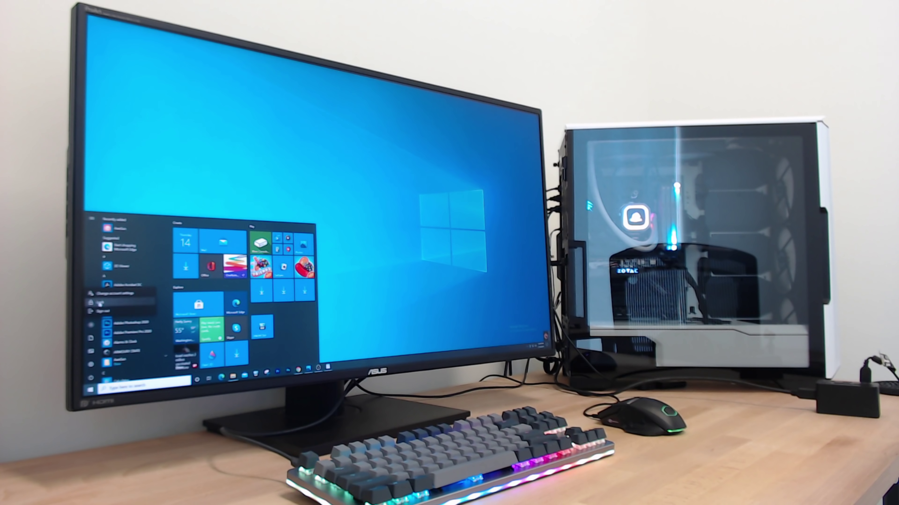
{"action": "left_click", "coordinate": [36, 370]}
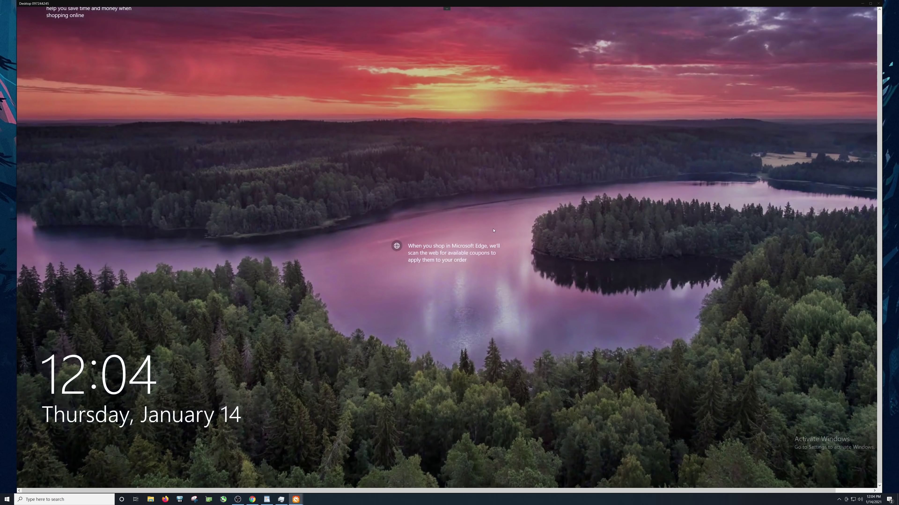
{"action": "left_click", "coordinate": [467, 266]}
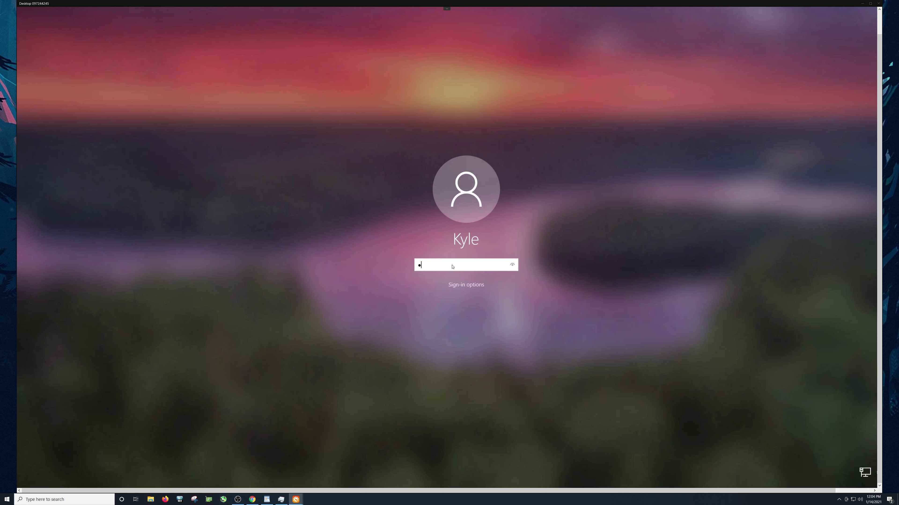
{"action": "key", "text": "super"}
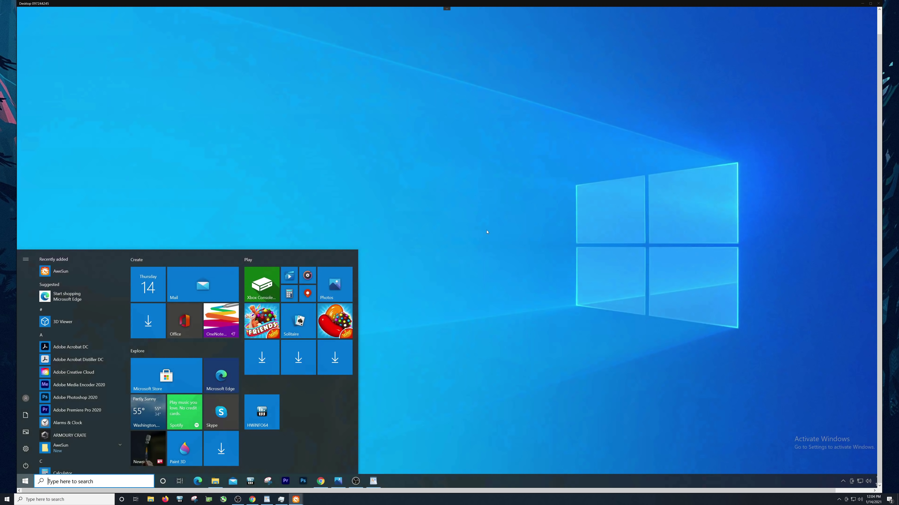
{"action": "left_click", "coordinate": [503, 250]}
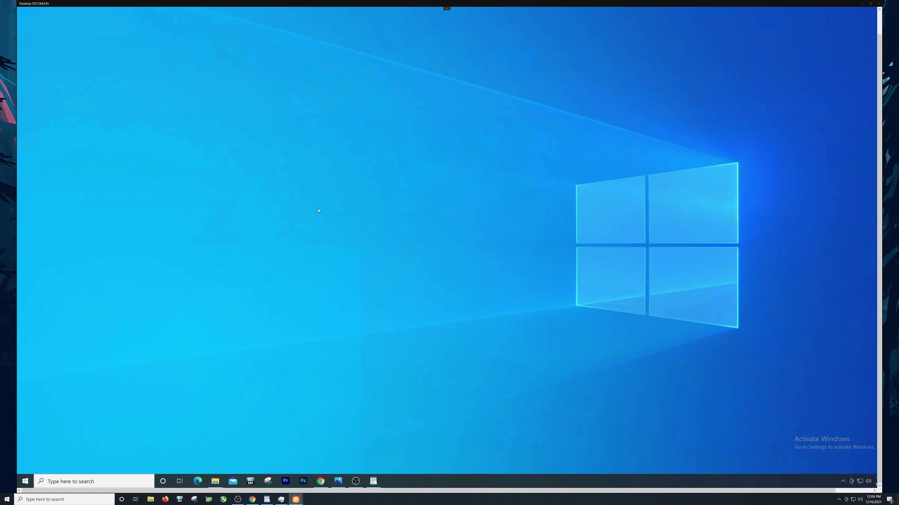
{"action": "left_click", "coordinate": [877, 4]}
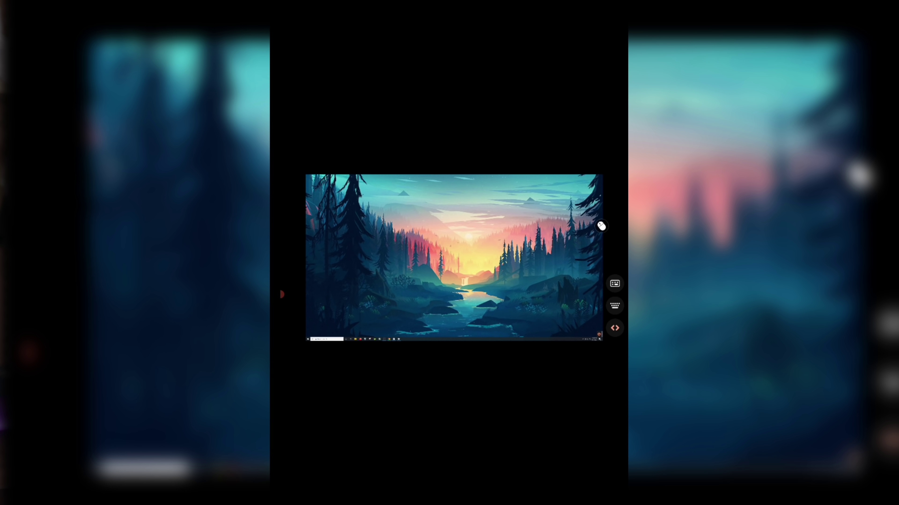
Step: Switch from the phone keyboard to the mouse pad and open the remote desktop's context menu
{"action": "left_click", "coordinate": [614, 305]}
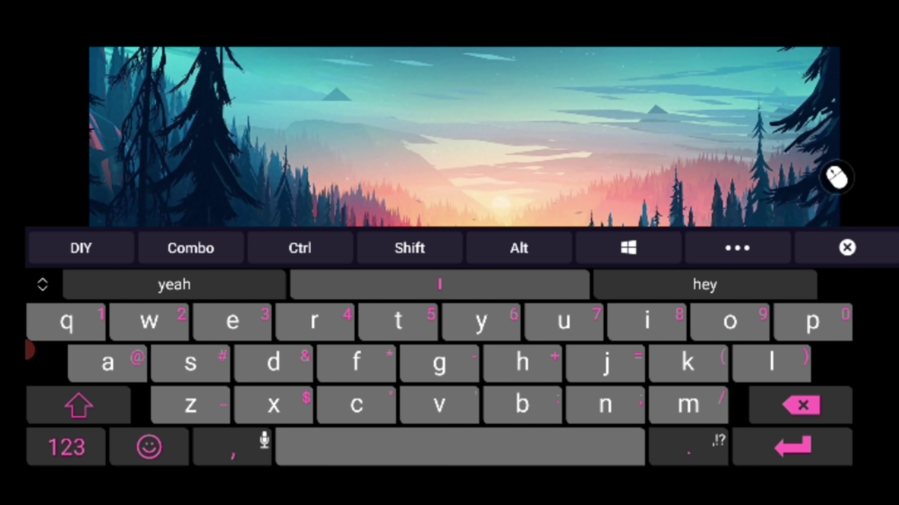
{"action": "left_click", "coordinate": [846, 248]}
{"action": "left_click", "coordinate": [836, 177]}
{"action": "left_click_drag", "start_coordinate": [837, 183], "coordinate": [296, 306]}
{"action": "right_click", "coordinate": [424, 193]}
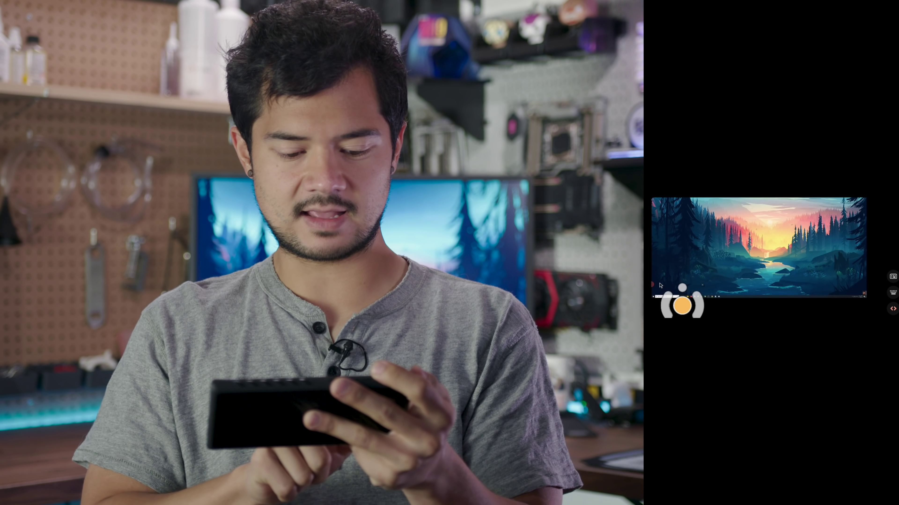
{"action": "mouse_move", "coordinate": [678, 230]}
{"action": "left_mouse_down"}
{"action": "mouse_move", "coordinate": [686, 241]}
{"action": "mouse_move", "coordinate": [812, 251]}
{"action": "mouse_move", "coordinate": [882, 294]}
{"action": "mouse_move", "coordinate": [809, 297]}
{"action": "mouse_move", "coordinate": [712, 251]}
{"action": "mouse_move", "coordinate": [666, 213]}
{"action": "mouse_move", "coordinate": [692, 225]}
{"action": "left_mouse_up"}
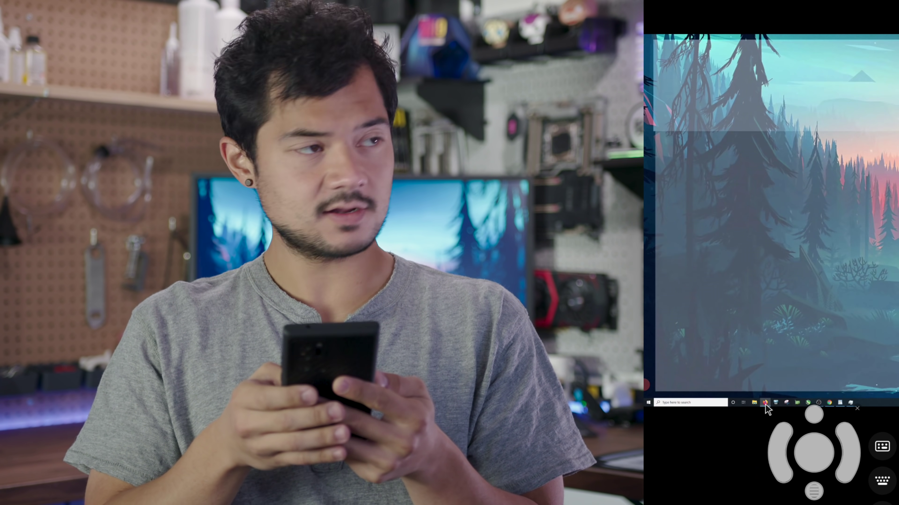
Step: Launch Firefox on the remote PC and load YouTube by entering 'utube' in the address bar
{"action": "left_click", "coordinate": [765, 403]}
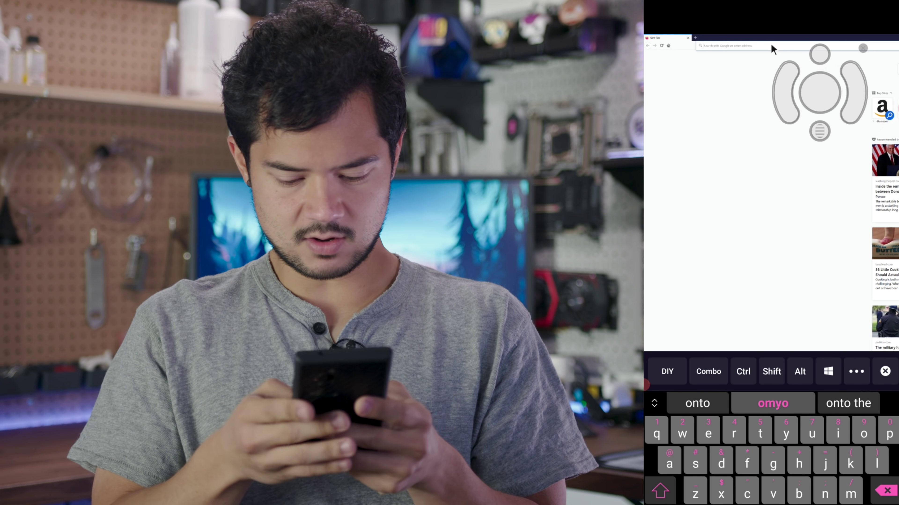
{"action": "type", "text": "utube"}
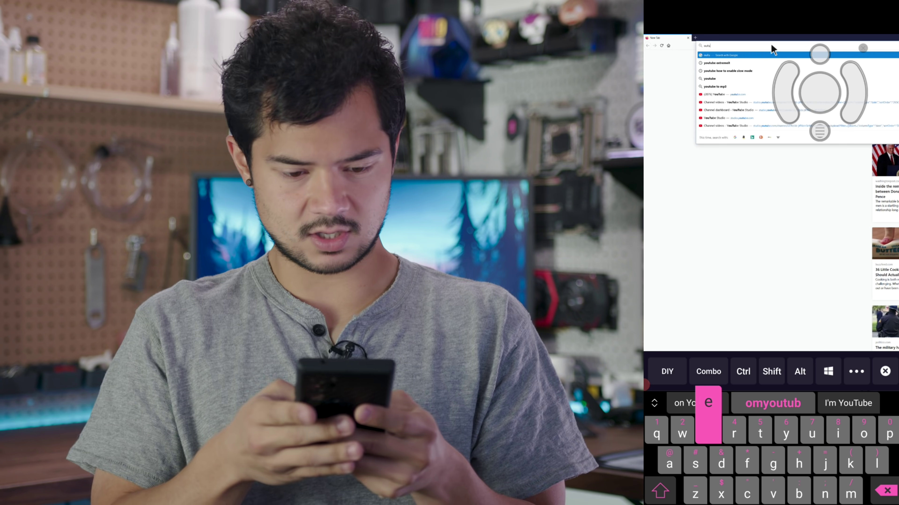
{"action": "key", "text": "Return"}
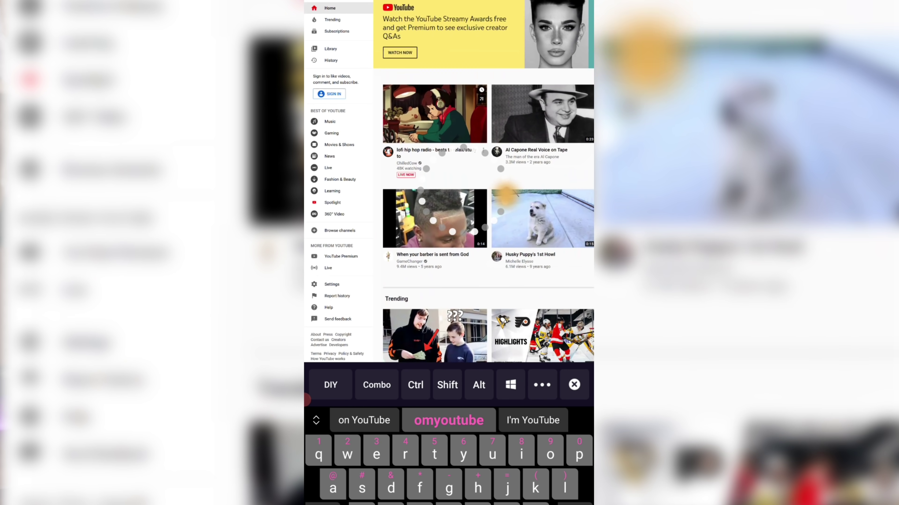
{"action": "scroll", "coordinate": [470, 152], "scroll_direction": "down", "scroll_amount": 5}
{"action": "scroll", "coordinate": [489, 177], "scroll_direction": "up", "scroll_amount": 5}
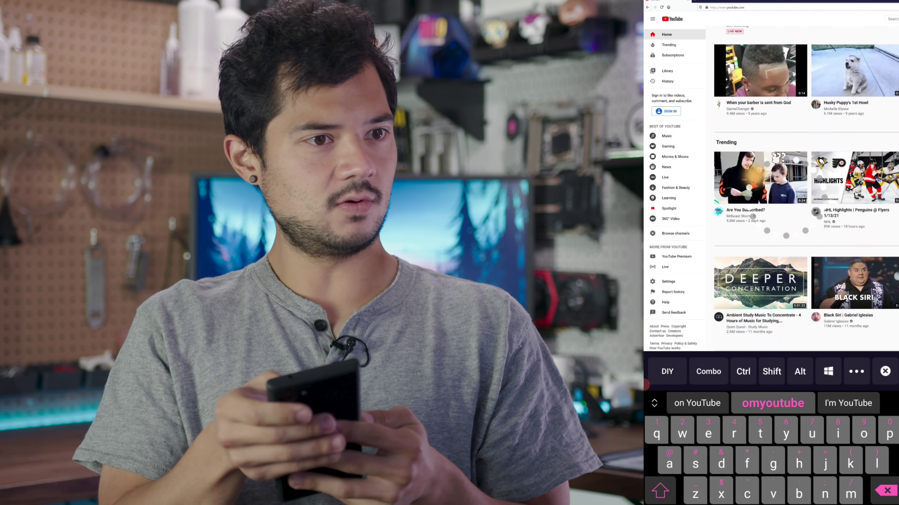
{"action": "scroll", "coordinate": [772, 195], "scroll_direction": "down", "scroll_amount": 5}
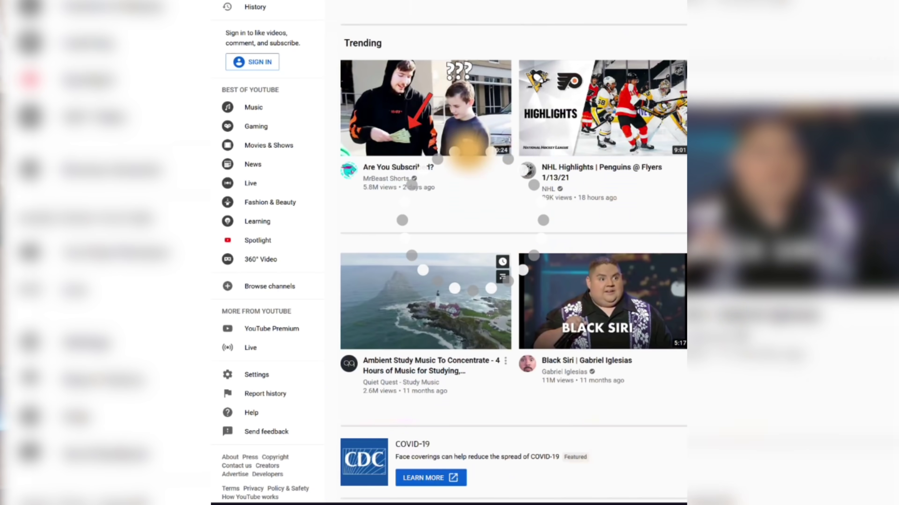
{"action": "scroll", "coordinate": [385, 138], "scroll_direction": "up", "scroll_amount": 5}
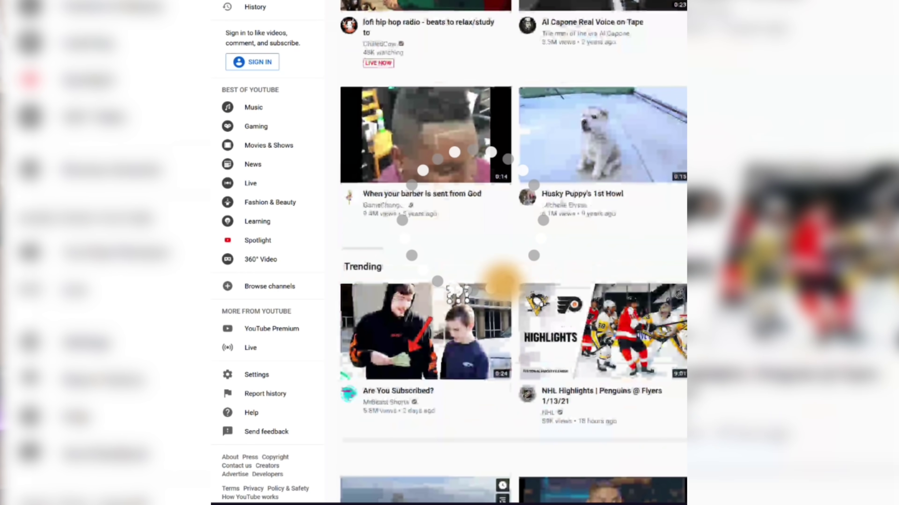
{"action": "scroll", "coordinate": [386, 138], "scroll_direction": "down", "scroll_amount": 7}
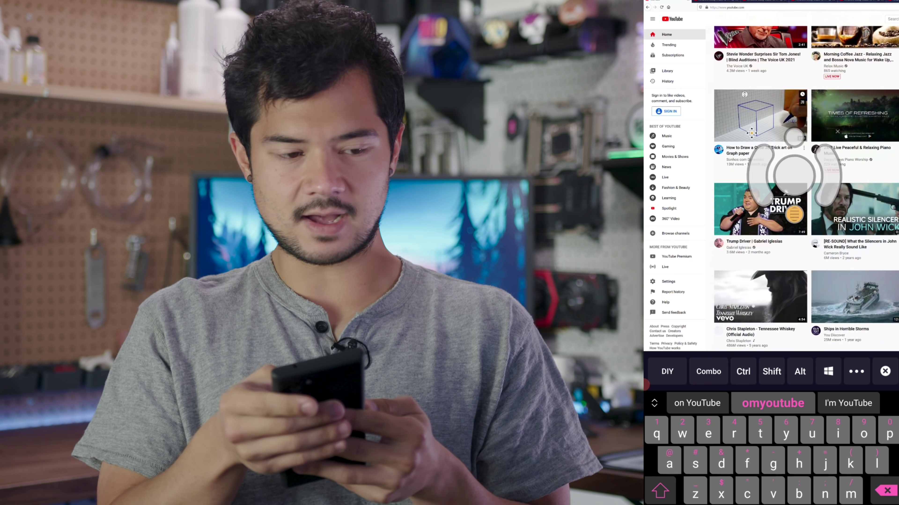
{"action": "scroll", "coordinate": [751, 101], "scroll_direction": "down", "scroll_amount": 10}
{"action": "scroll", "coordinate": [803, 177], "scroll_direction": "up", "scroll_amount": 10}
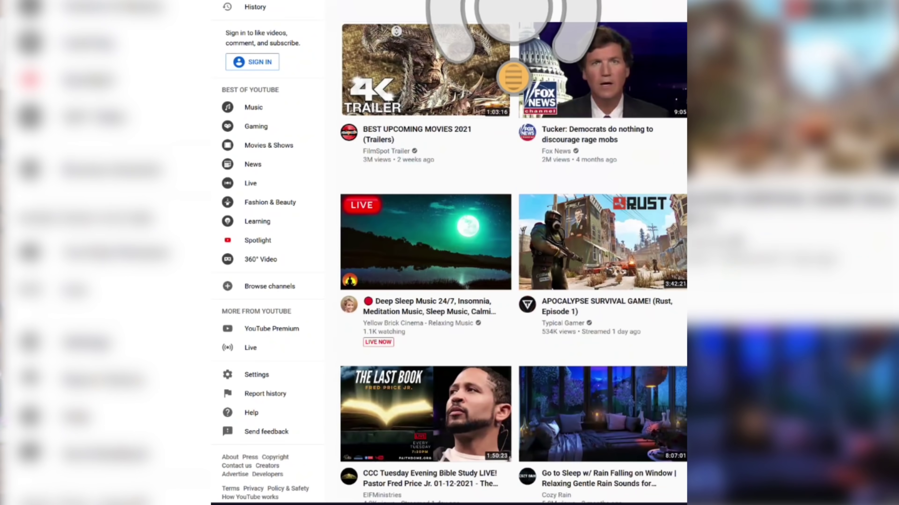
{"action": "scroll", "coordinate": [439, 135], "scroll_direction": "down", "scroll_amount": 15}
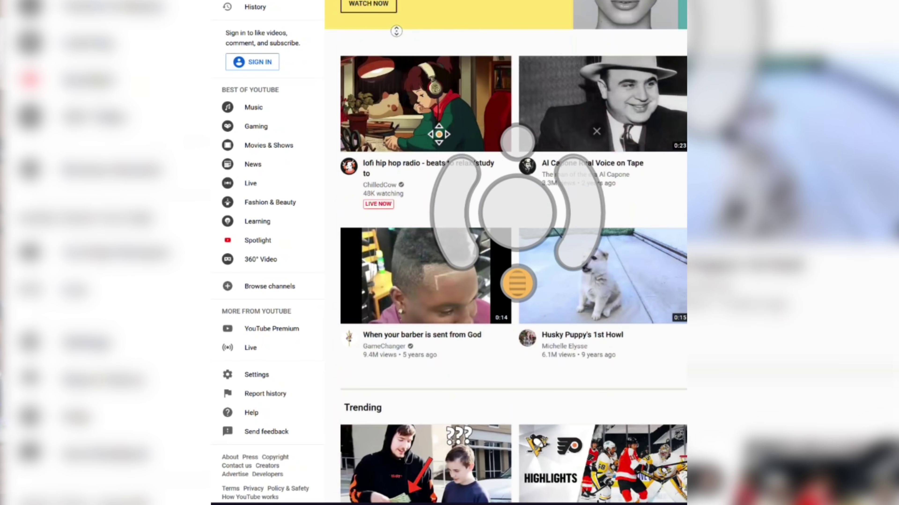
{"action": "scroll", "coordinate": [439, 134], "scroll_direction": "down", "scroll_amount": 20}
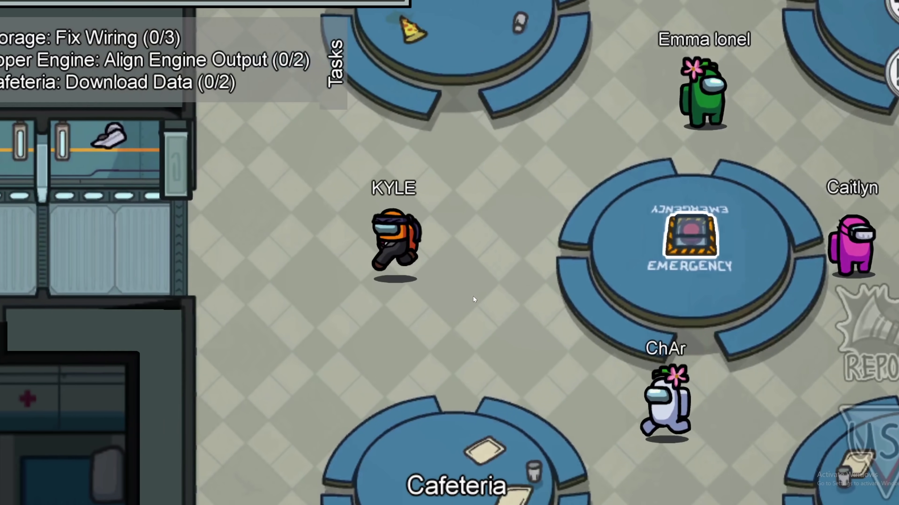
Step: Walk the orange crewmate left through the corridor and check the ship map
{"action": "key", "text": "a"}
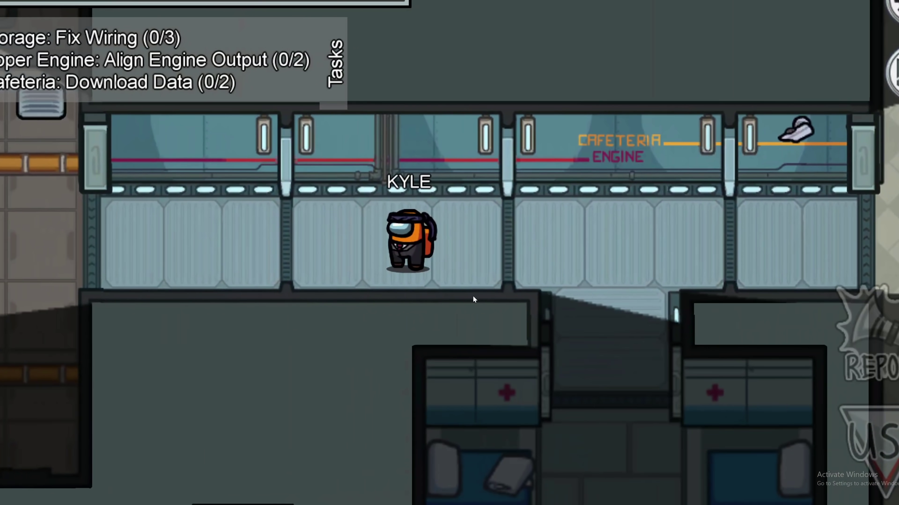
{"action": "key", "text": "Tab"}
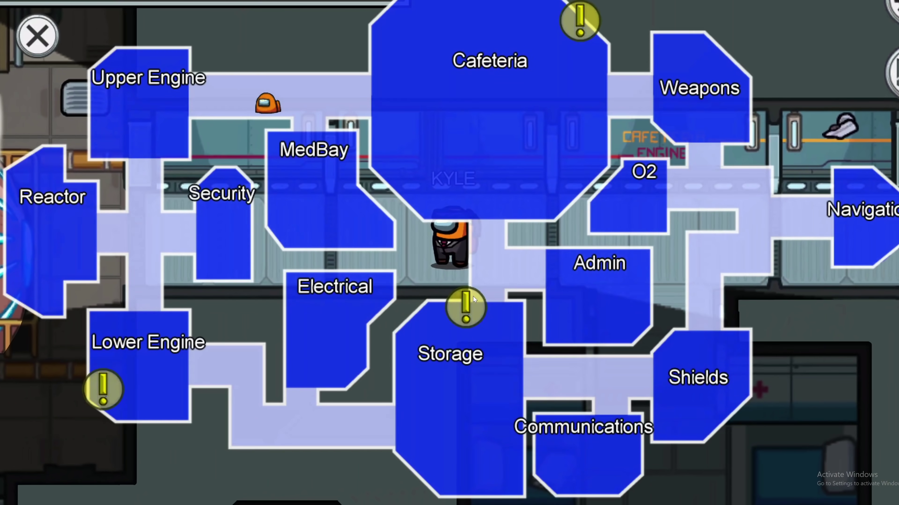
{"action": "key", "text": "Tab"}
Step: Walk into the Cafeteria to the Download Data panel and start the task
{"action": "key", "text": "d"}
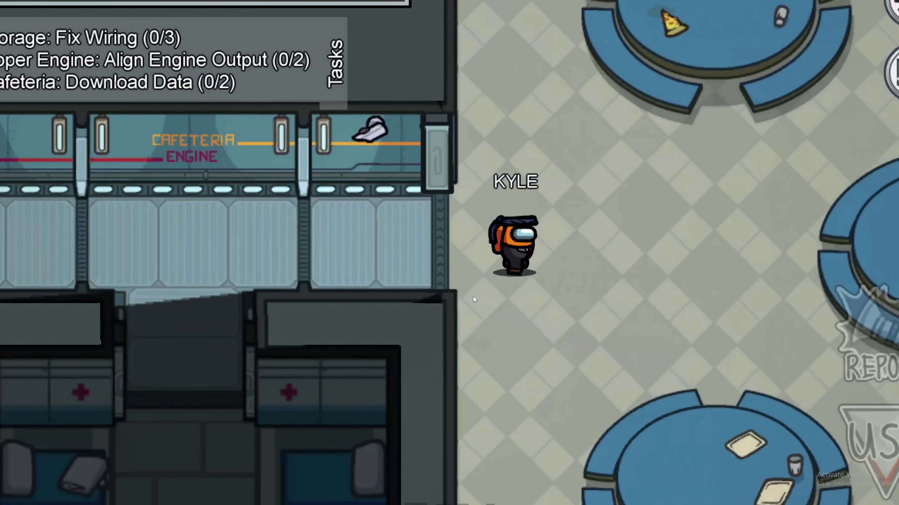
{"action": "scroll", "coordinate": [473, 295], "scroll_direction": "down", "scroll_amount": 3}
{"action": "key", "text": "w"}
{"action": "key", "text": "d"}
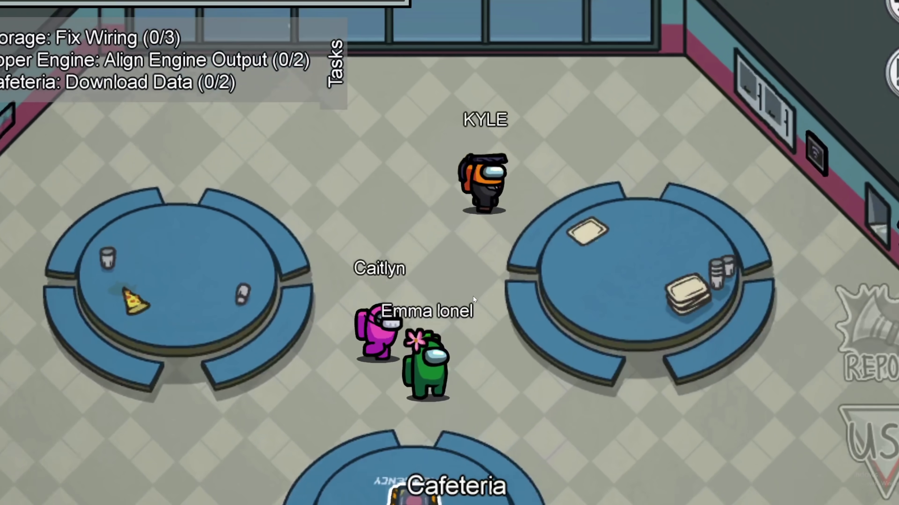
{"action": "scroll", "coordinate": [472, 295], "scroll_direction": "up", "scroll_amount": 3}
{"action": "scroll", "coordinate": [472, 295], "scroll_direction": "down", "scroll_amount": 3}
{"action": "key", "text": "d"}
{"action": "scroll", "coordinate": [472, 296], "scroll_direction": "up", "scroll_amount": 3}
{"action": "key", "text": "e"}
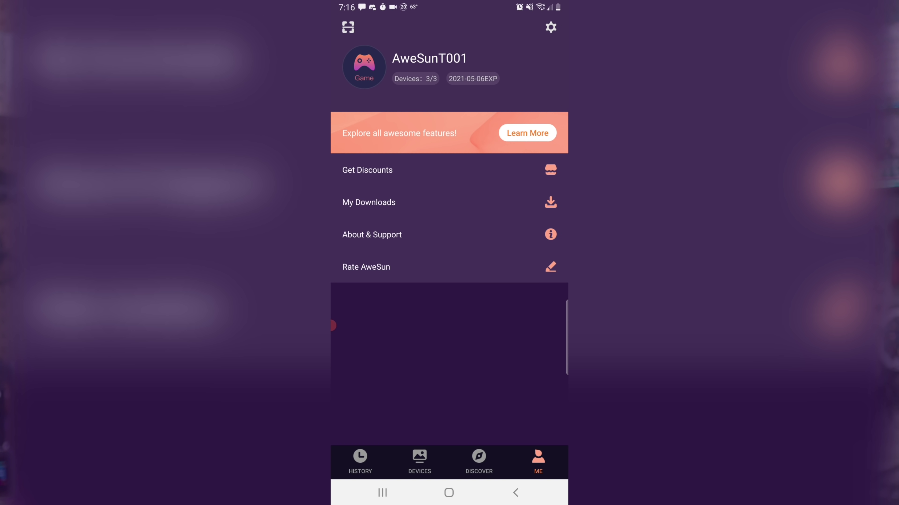
Step: Tap Get Discounts in the AweSun phone app to open the Sunshine Game pass offers
{"action": "left_click", "coordinate": [367, 170]}
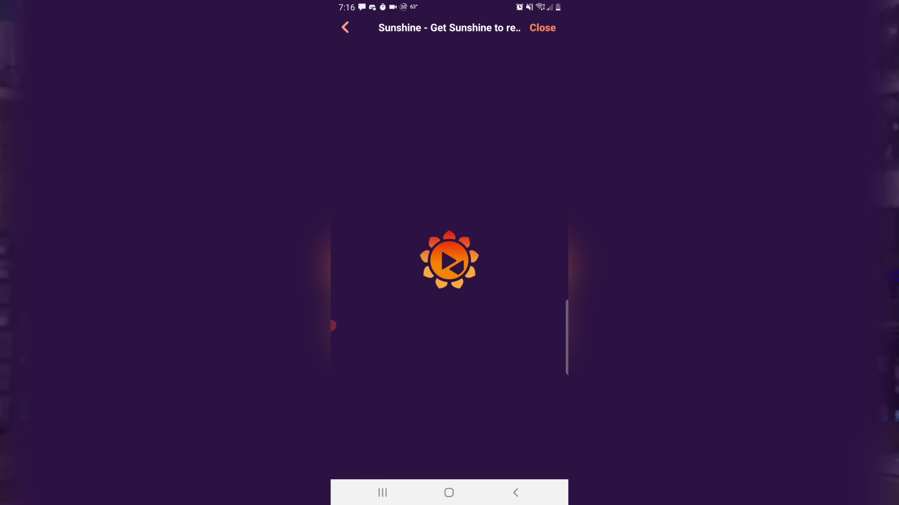